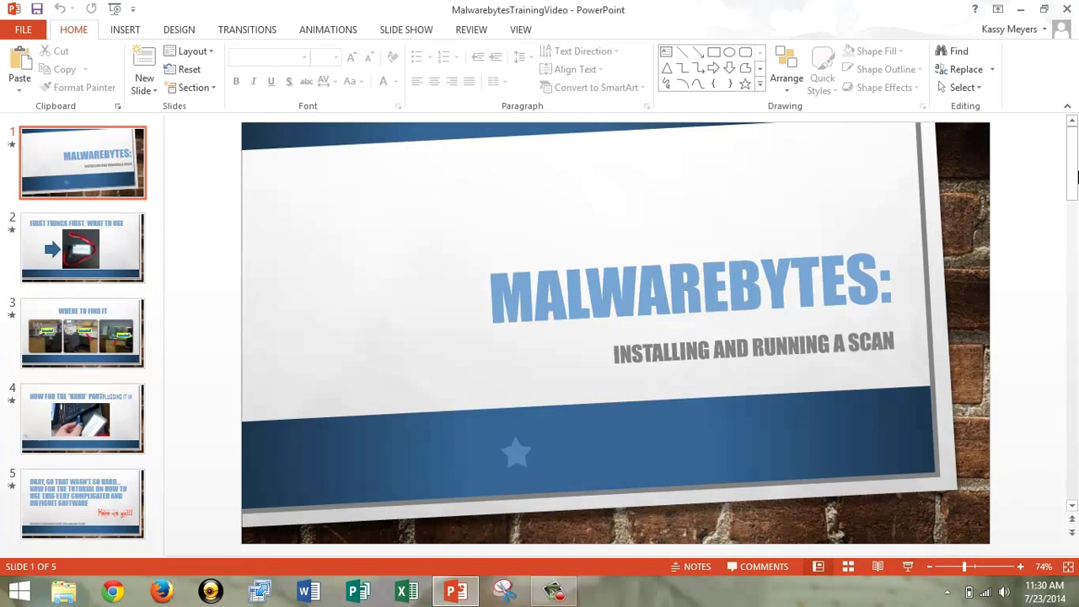
Minimize the presentation and browse to the PCTools folder on the LIS FLASH 2 (E:) drive.
left_click(1019, 9)
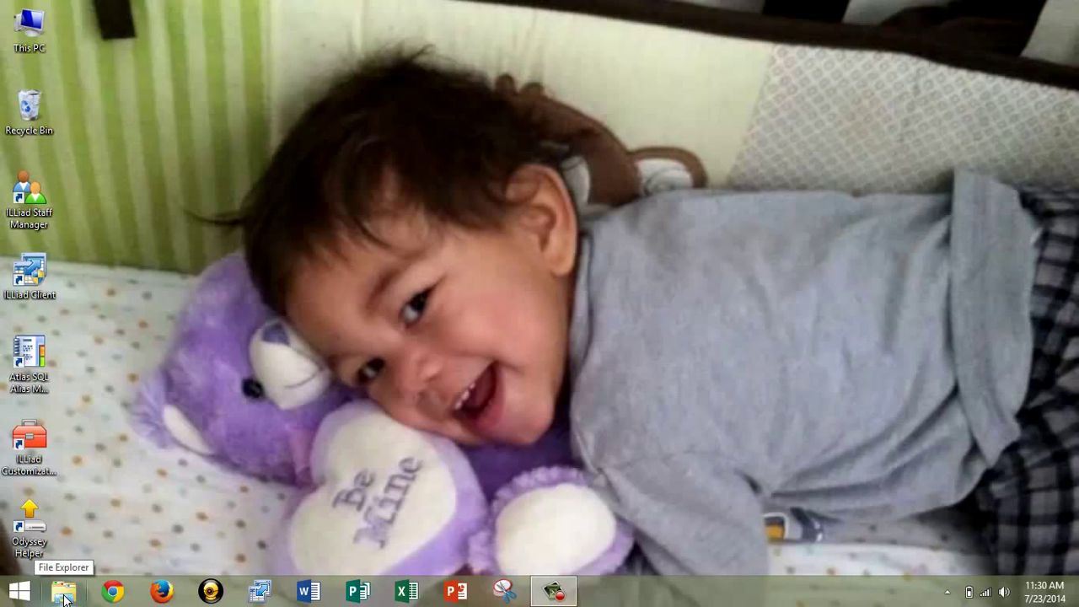
left_click(63, 593)
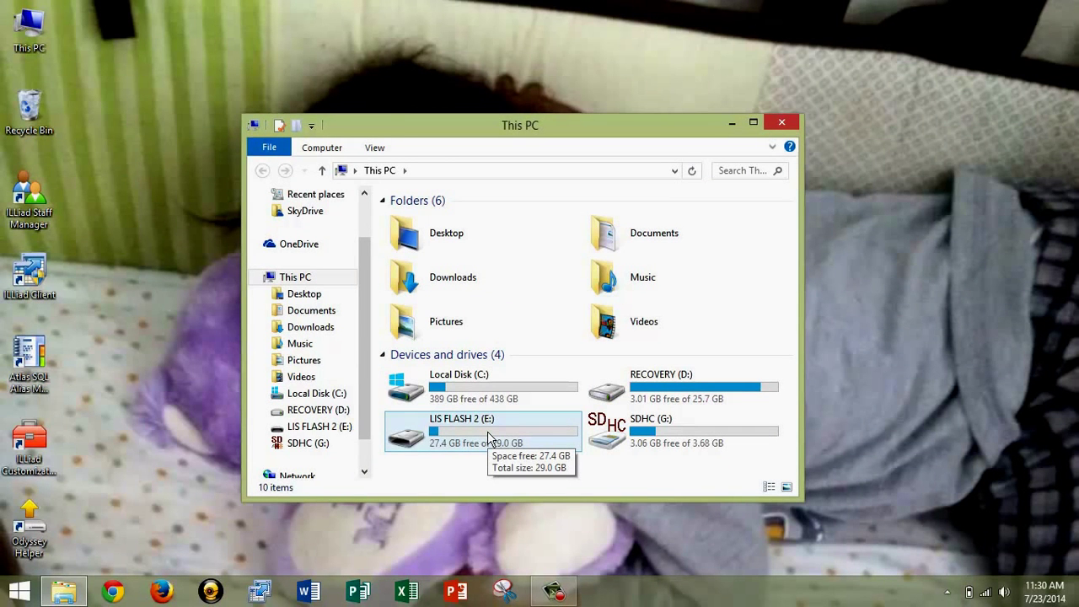
left_click(489, 438)
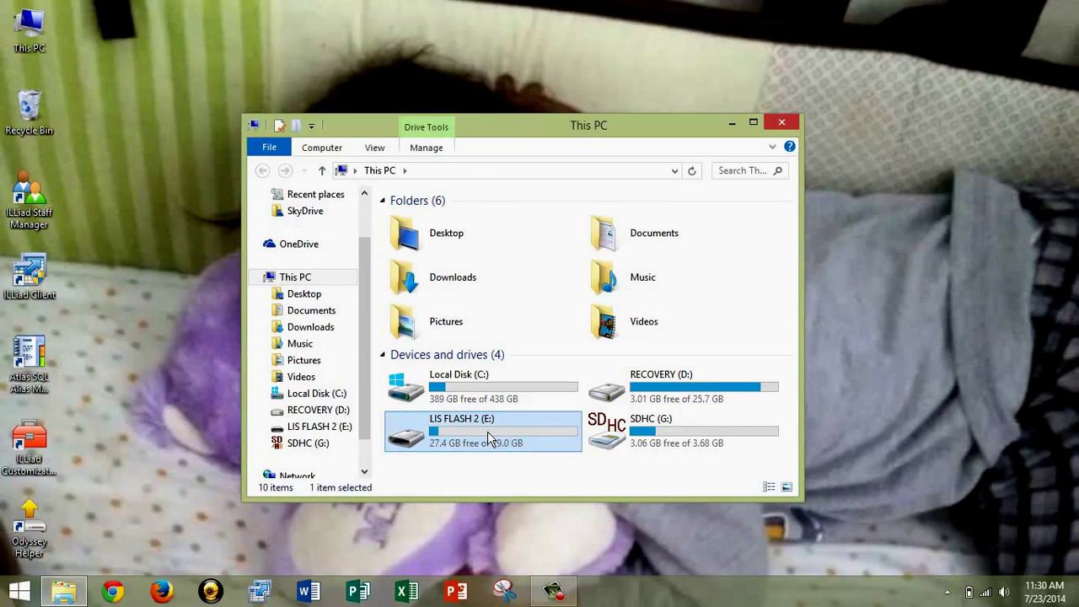
double_click(487, 432)
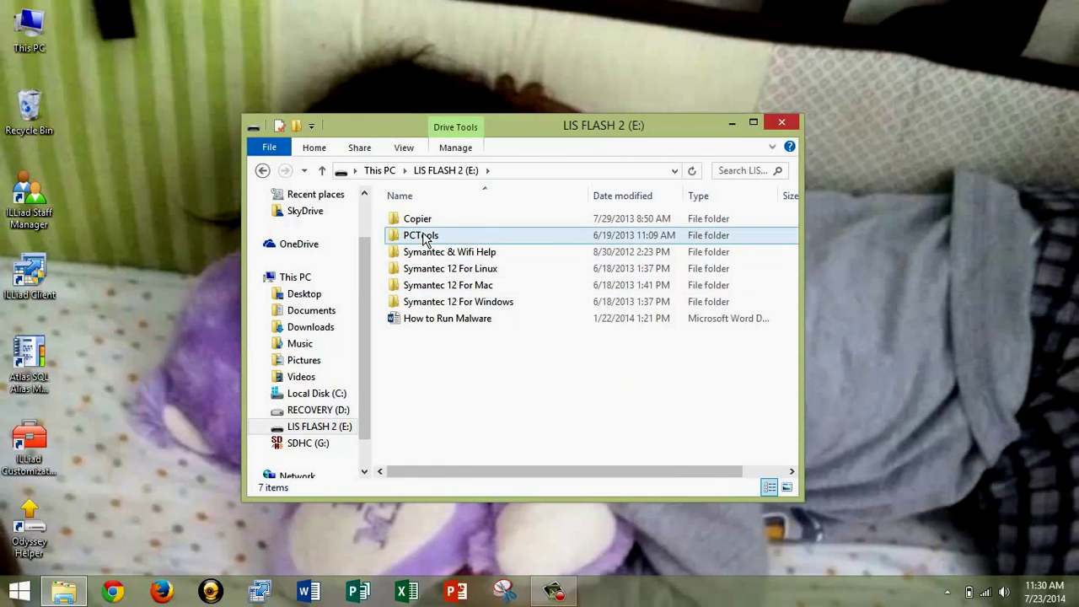
double_click(426, 238)
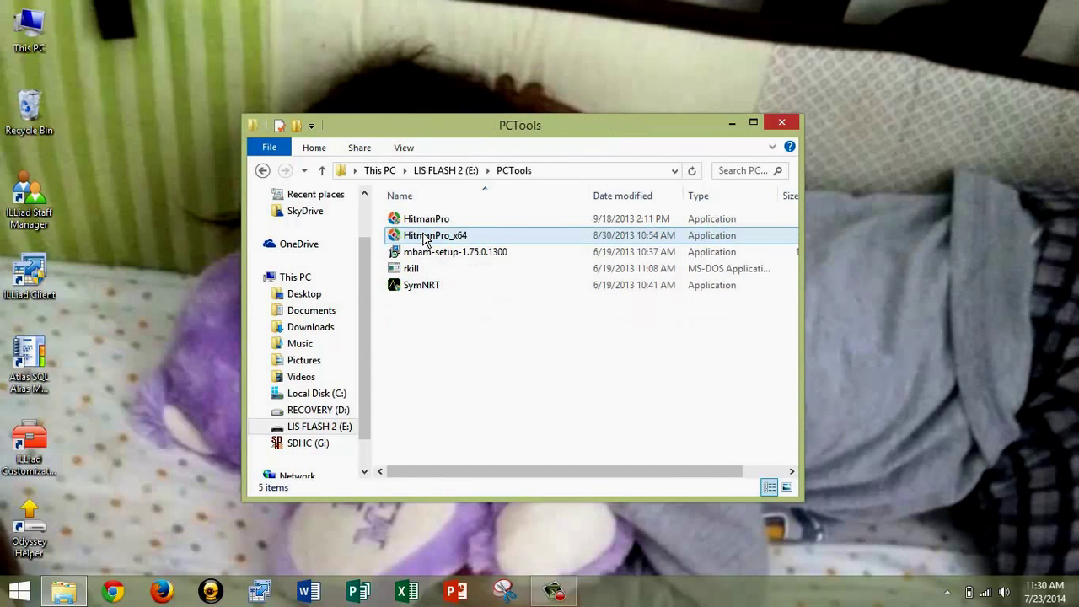
Run mbam-setup in English, accept the licence agreement and get past the release information.
double_click(474, 263)
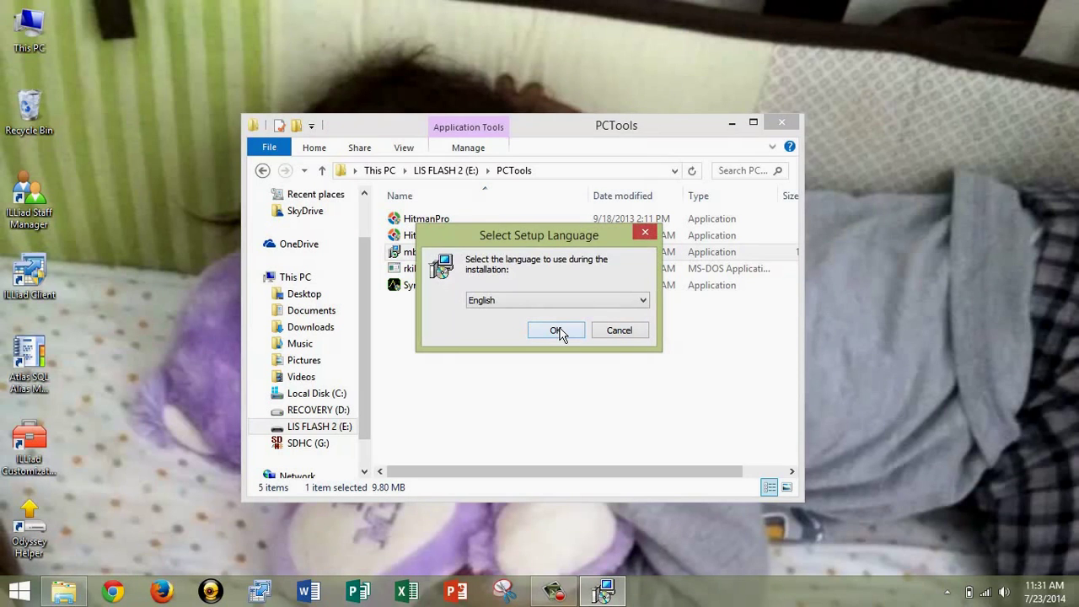
left_click(556, 331)
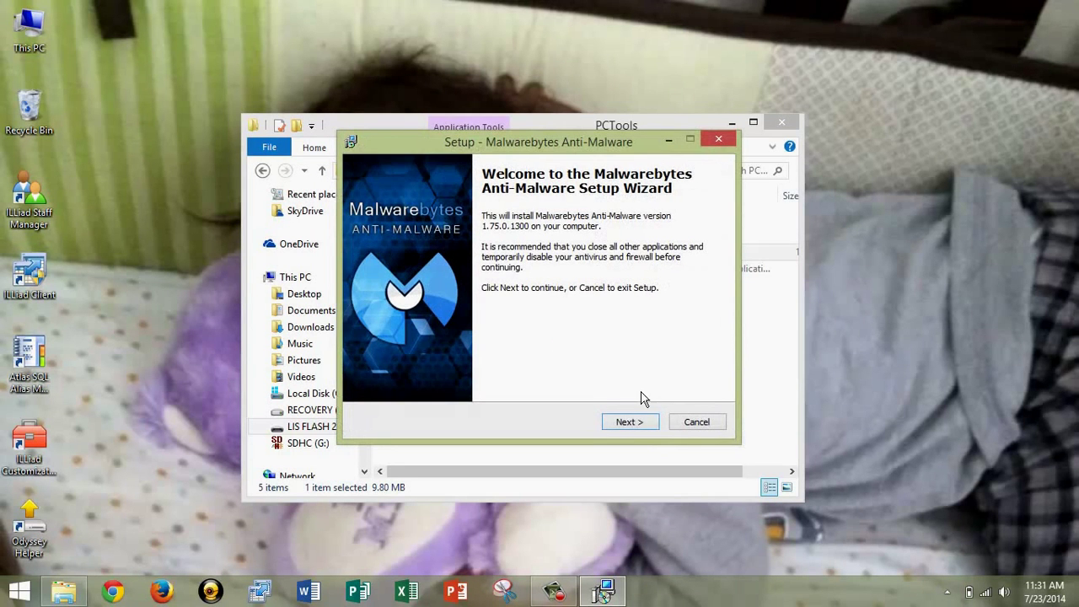
left_click(631, 423)
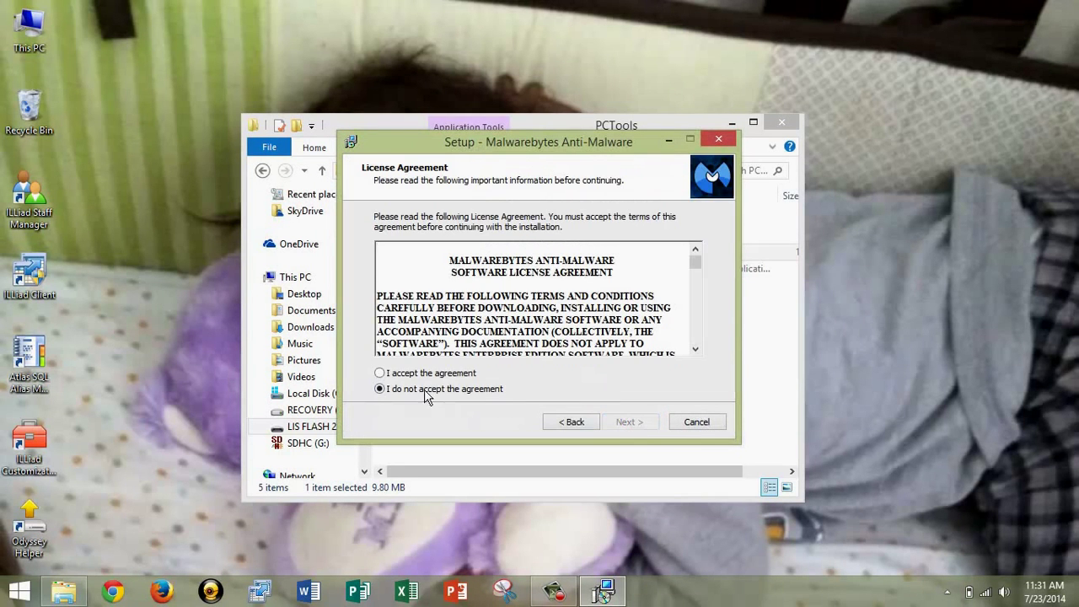
left_click(379, 376)
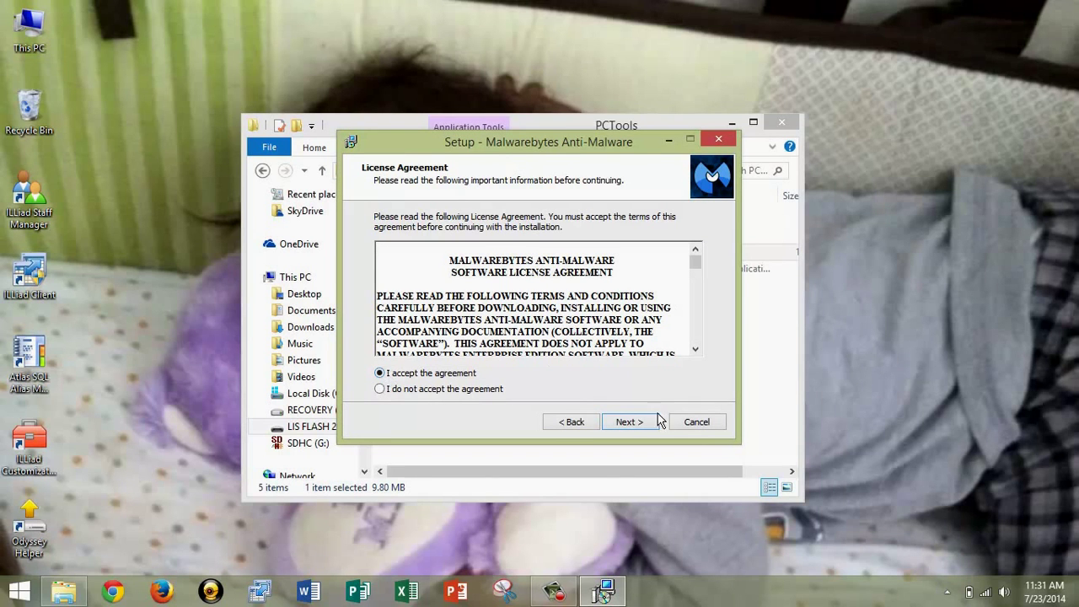
left_click(632, 424)
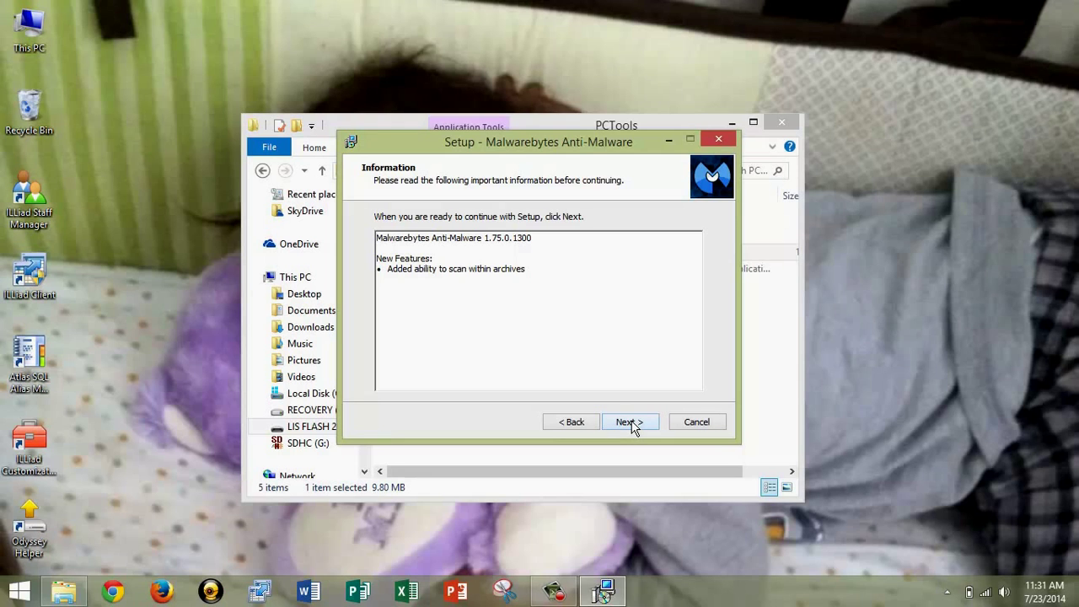
left_click(632, 425)
Install into the existing default folder, keeping the default Start Menu folder and desktop icon.
left_click(632, 425)
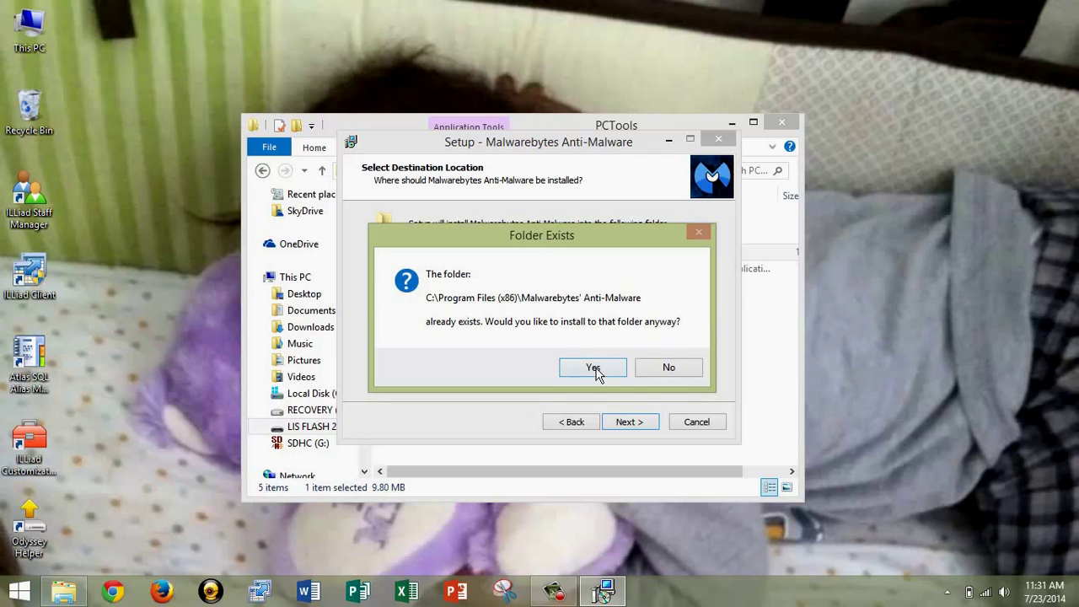
left_click(594, 369)
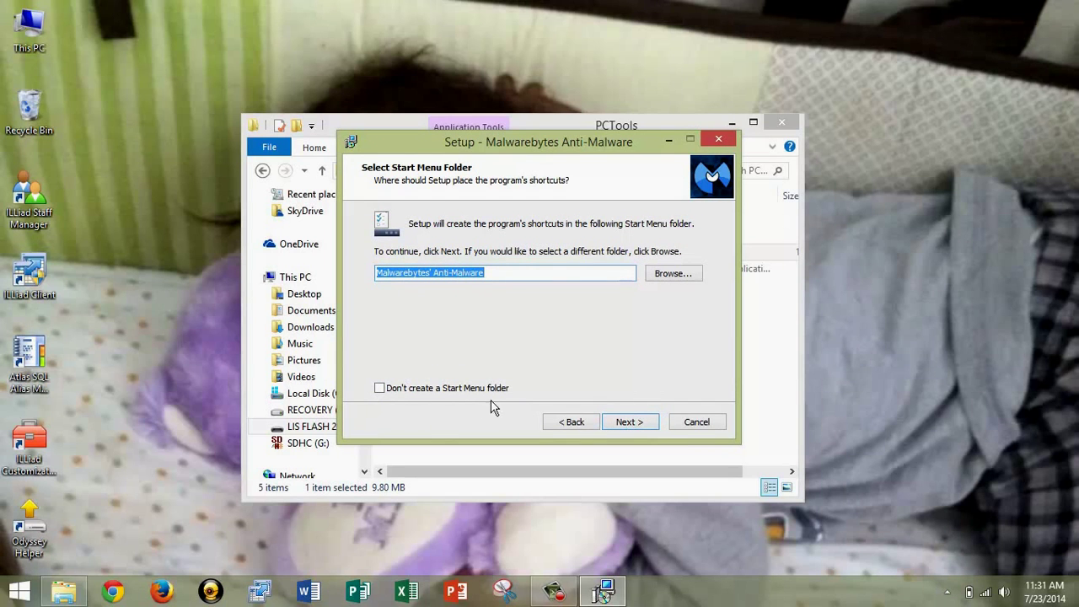
left_click(627, 428)
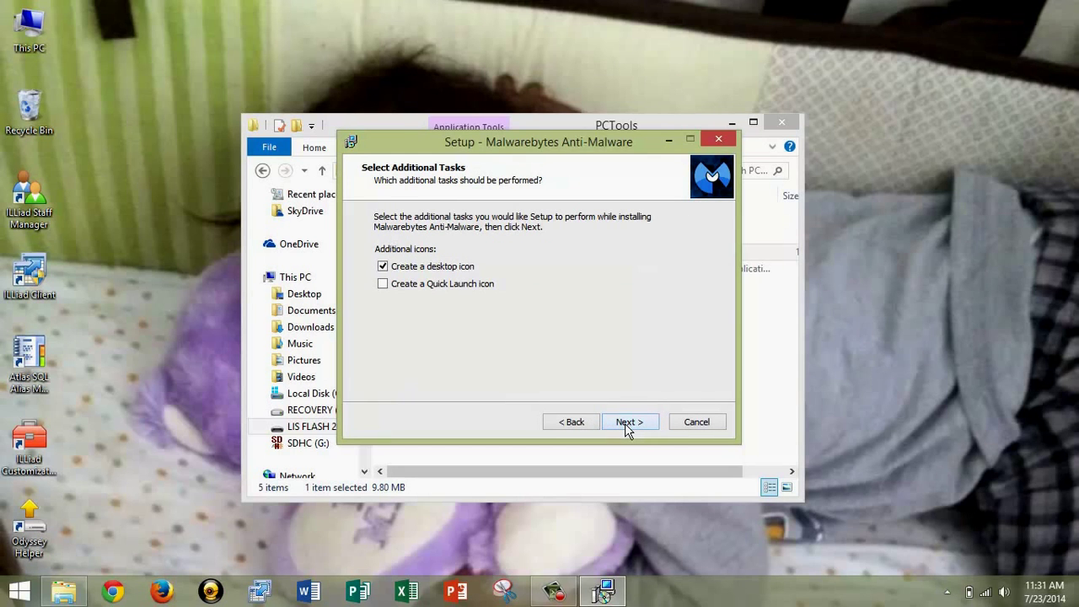
left_click(627, 428)
left_click(629, 426)
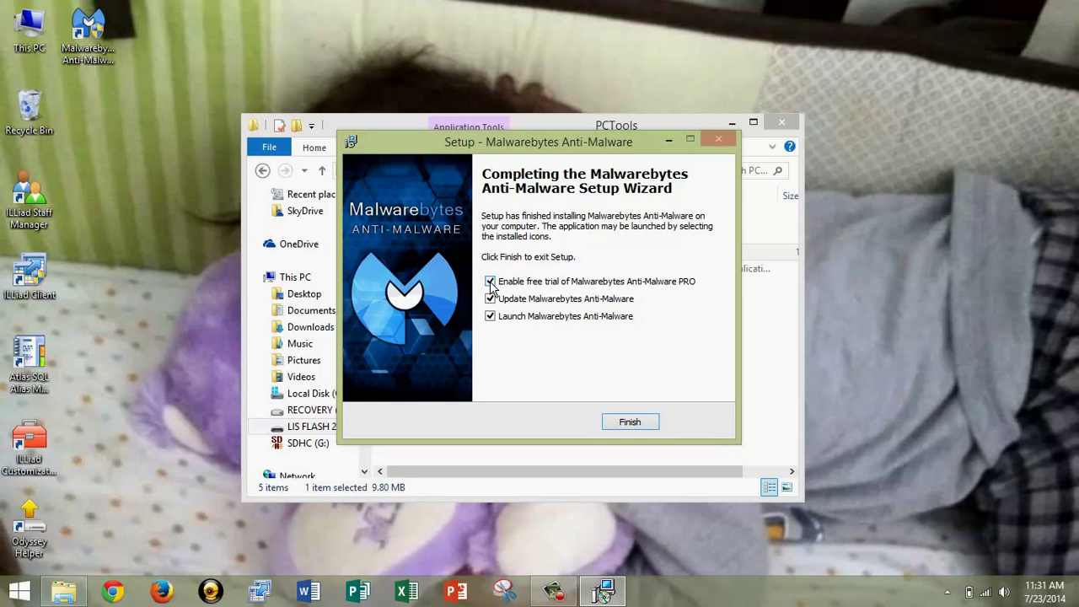
Turn off the PRO free trial and finish so the updater downloads version 2.00.02.1012.
left_click(490, 283)
left_click(629, 424)
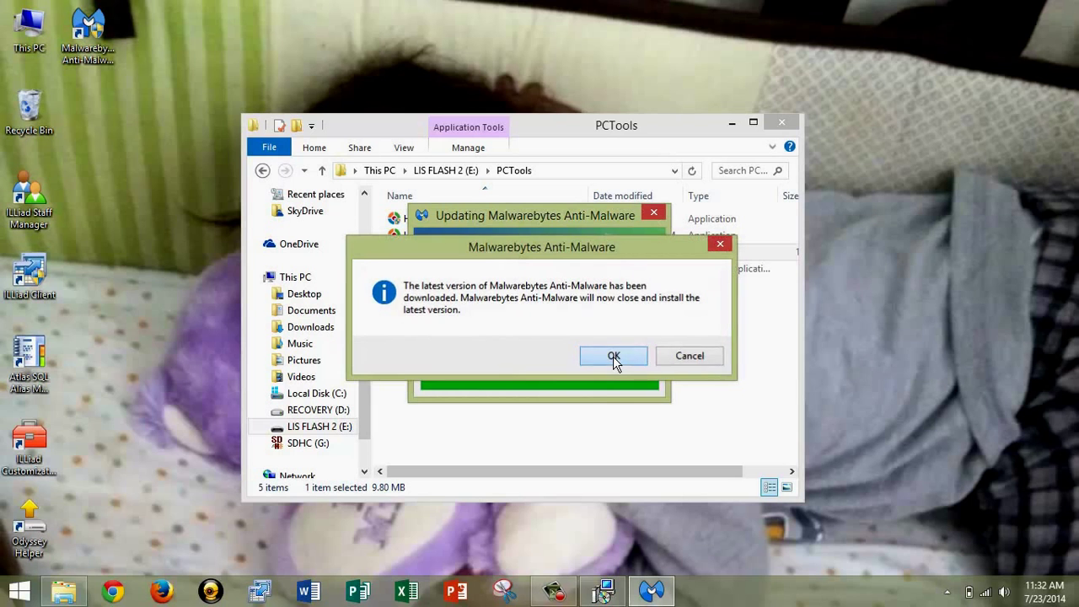
Allow the newly downloaded installer to run in English and pass its welcome page.
left_click(613, 356)
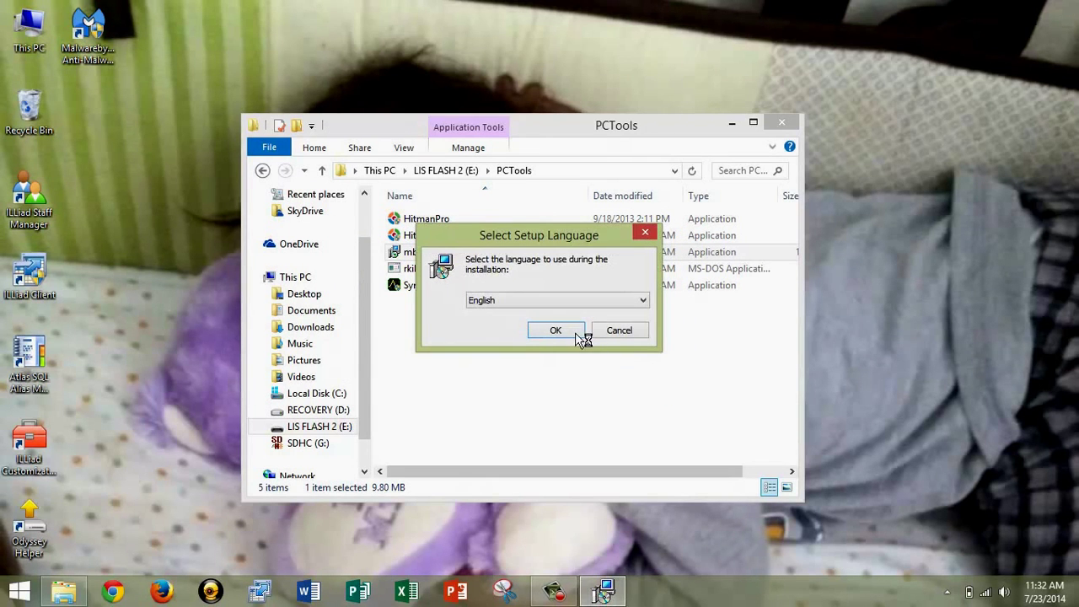
left_click(563, 332)
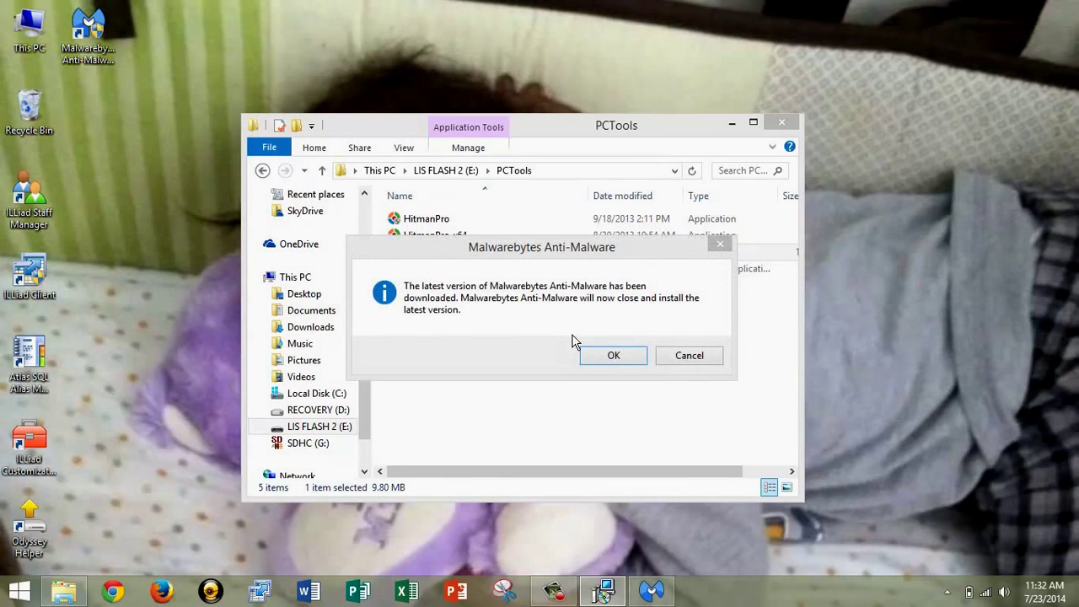
left_click(615, 355)
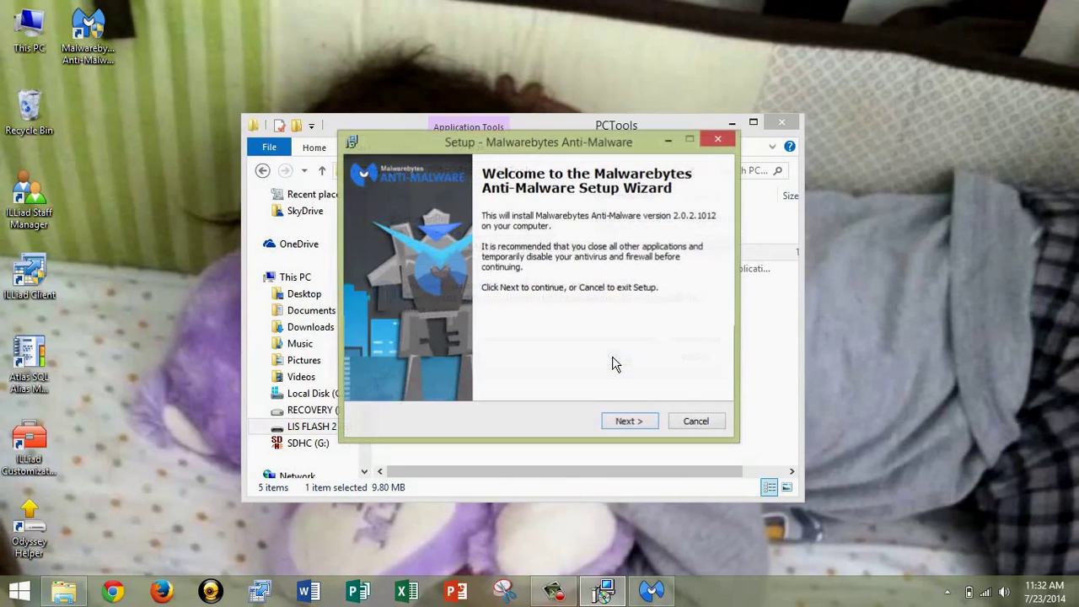
left_click(629, 423)
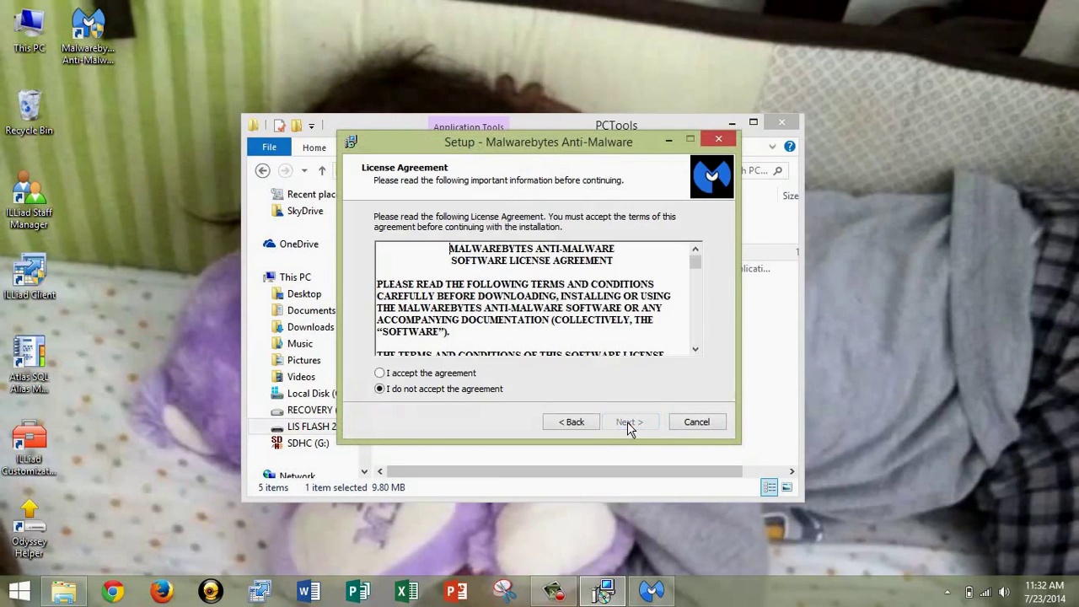
Accept the licence and install with the default folder, Start Menu folder and desktop icon.
left_click(379, 374)
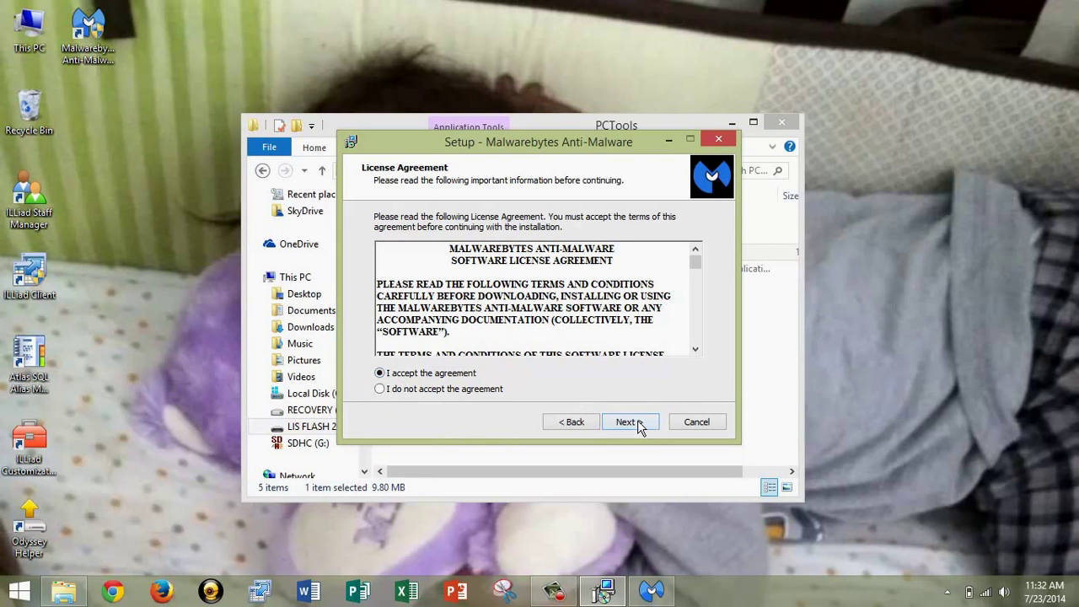
left_click(638, 427)
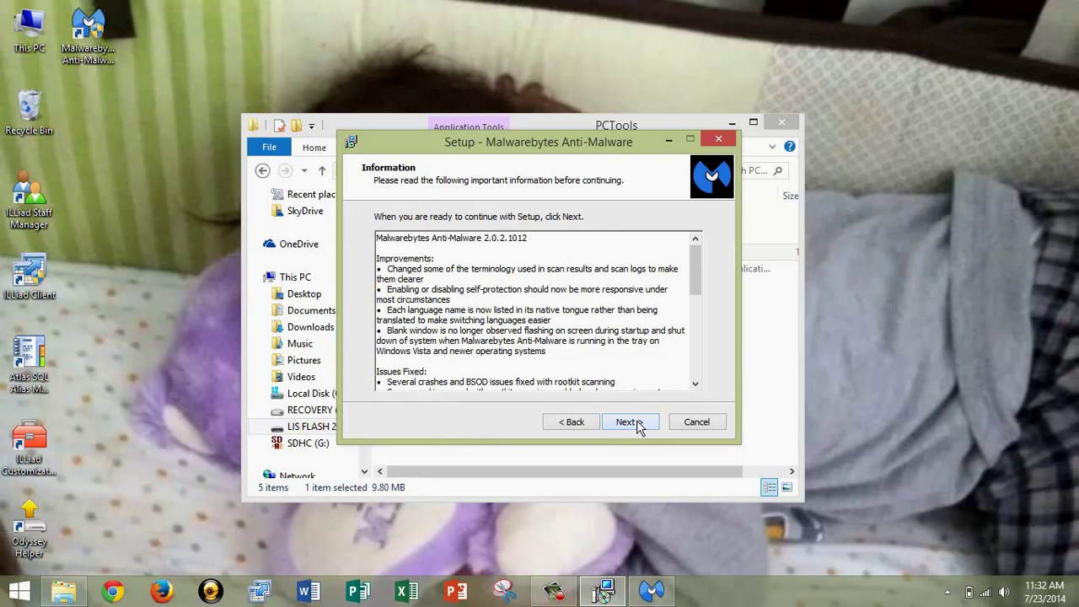
left_click(638, 426)
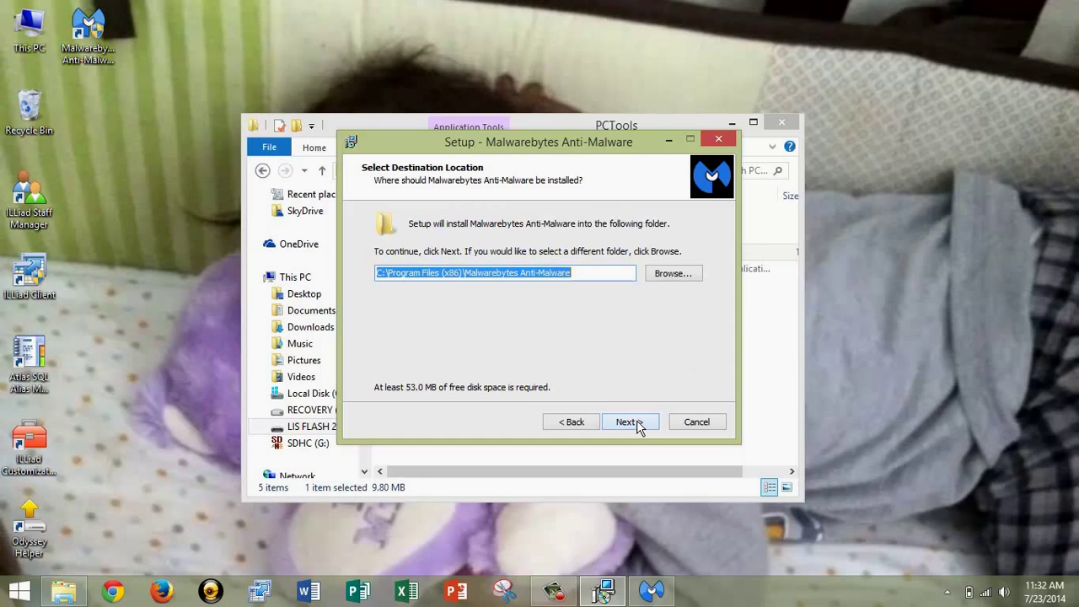
left_click(638, 427)
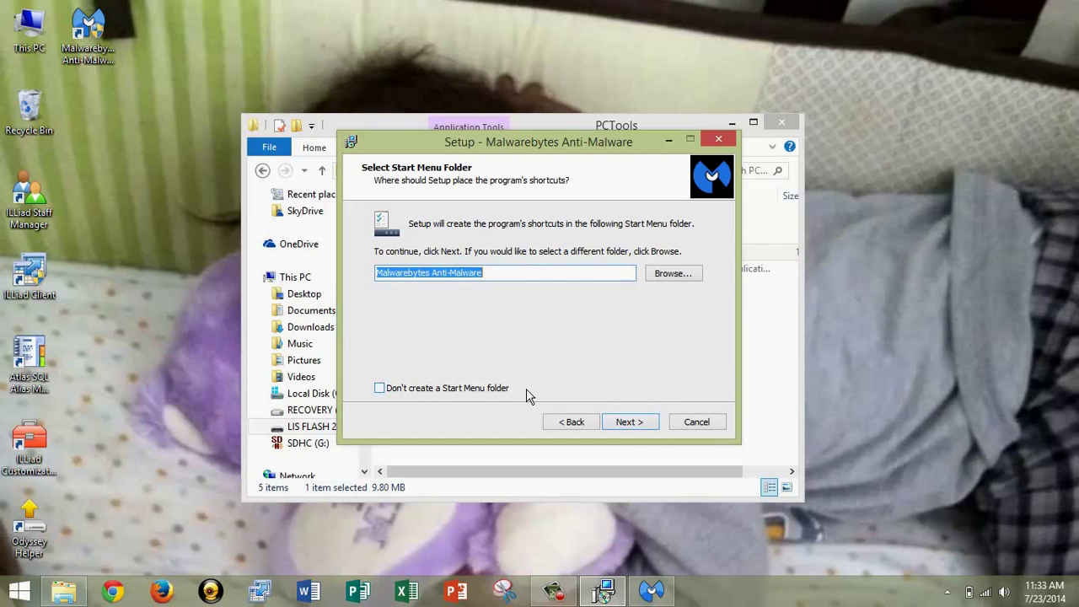
left_click(636, 430)
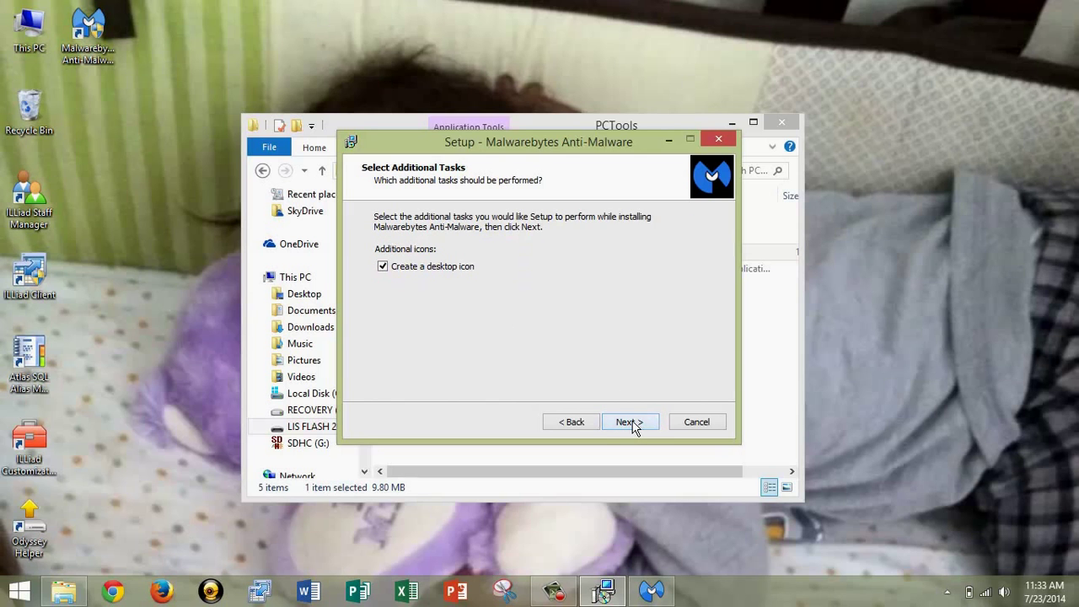
left_click(632, 424)
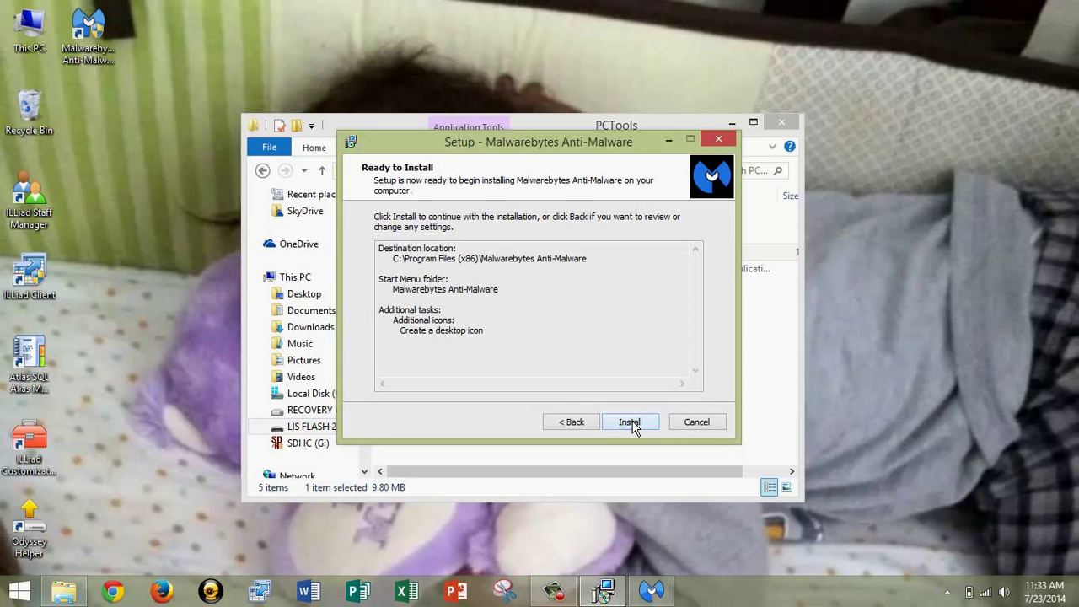
left_click(631, 422)
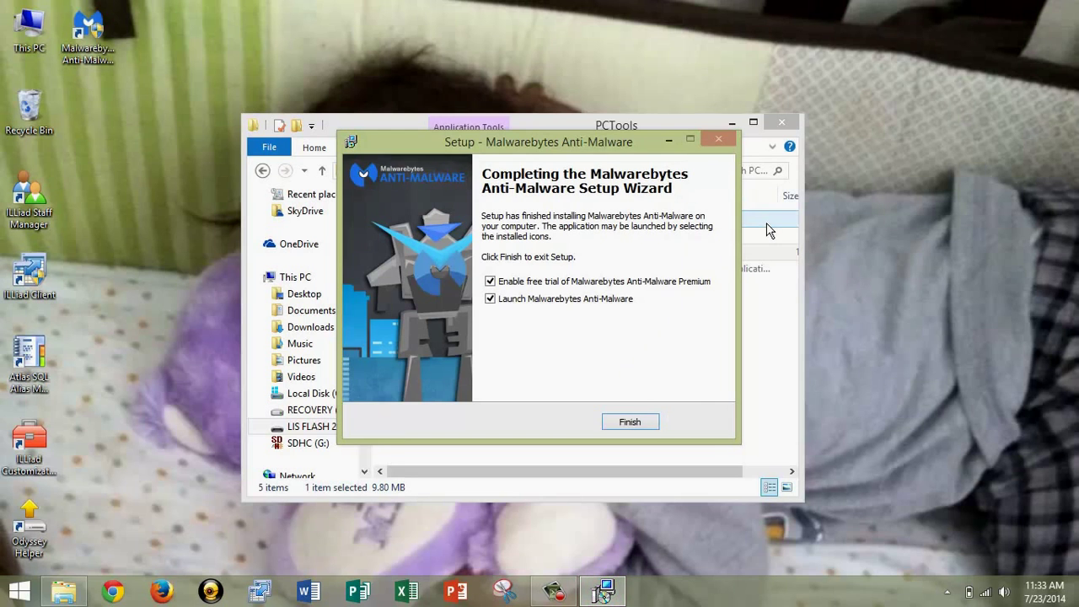
Turn off the Premium free trial and finish, opening the dashboard at database v2014.07.23.05.
left_click(489, 281)
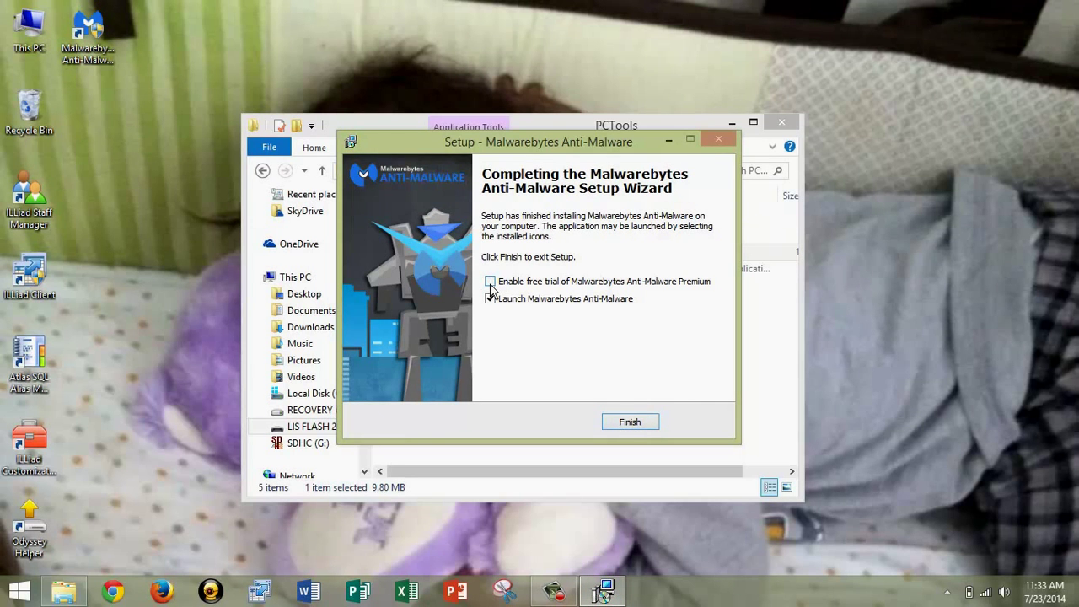
left_click(632, 424)
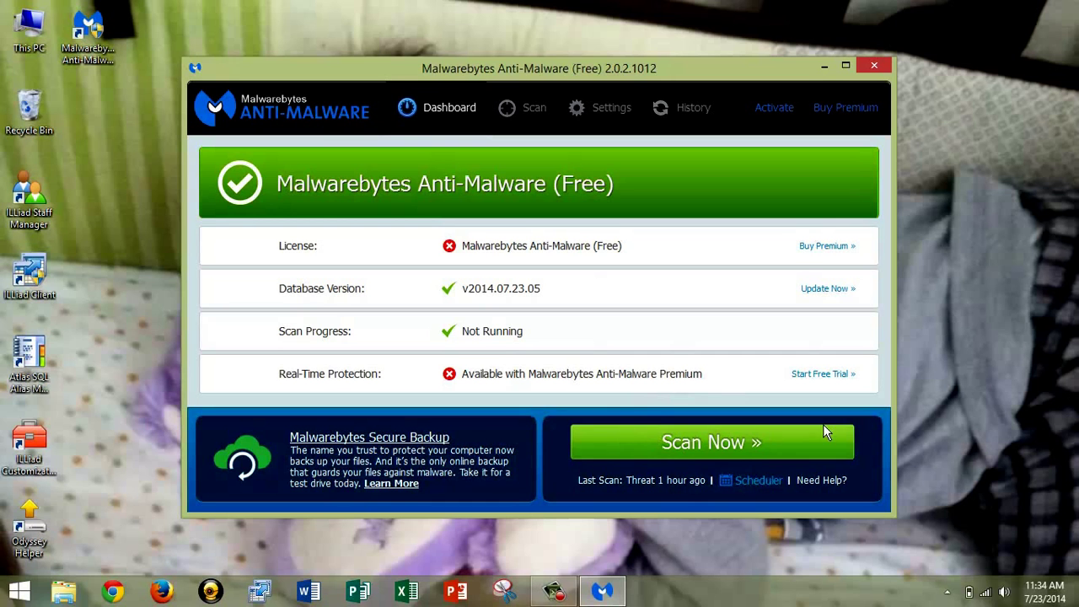
Start a Threat Scan from the Dashboard and follow it through all six stages.
left_click(742, 452)
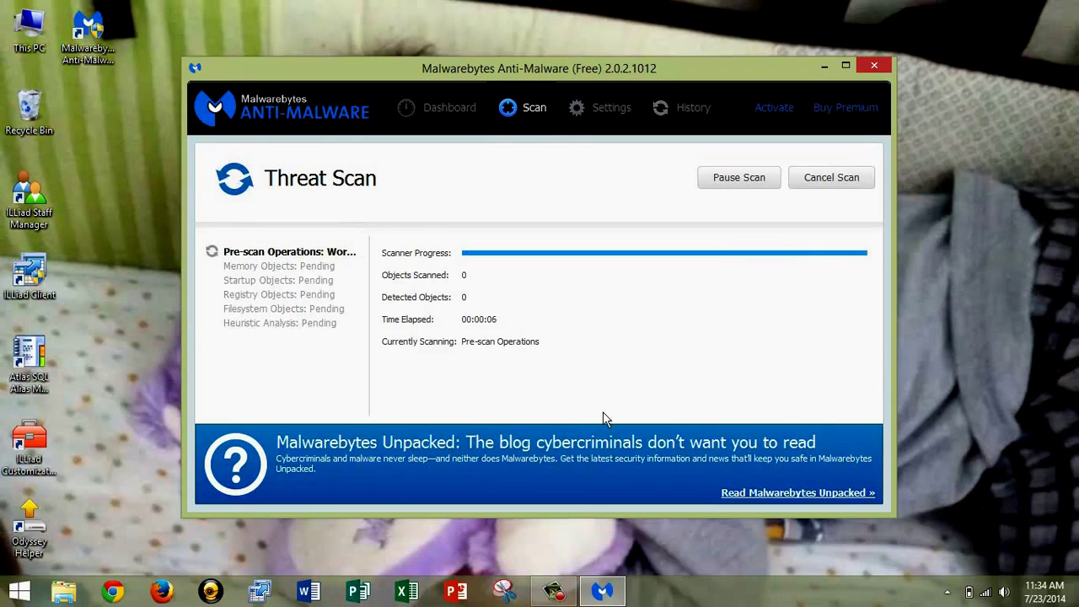
mouse_move(554, 593)
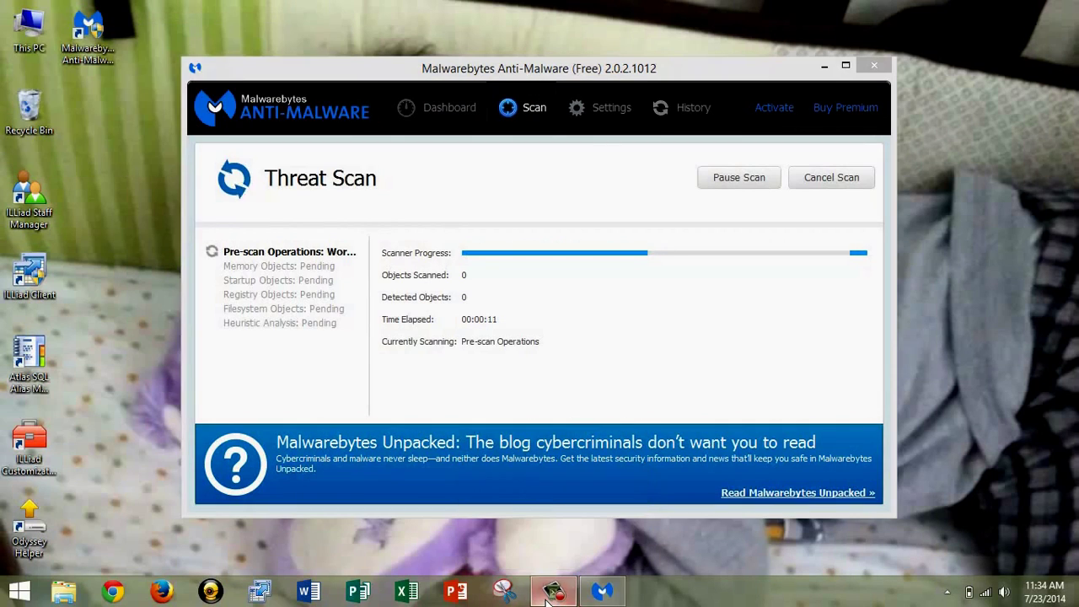
left_click(550, 592)
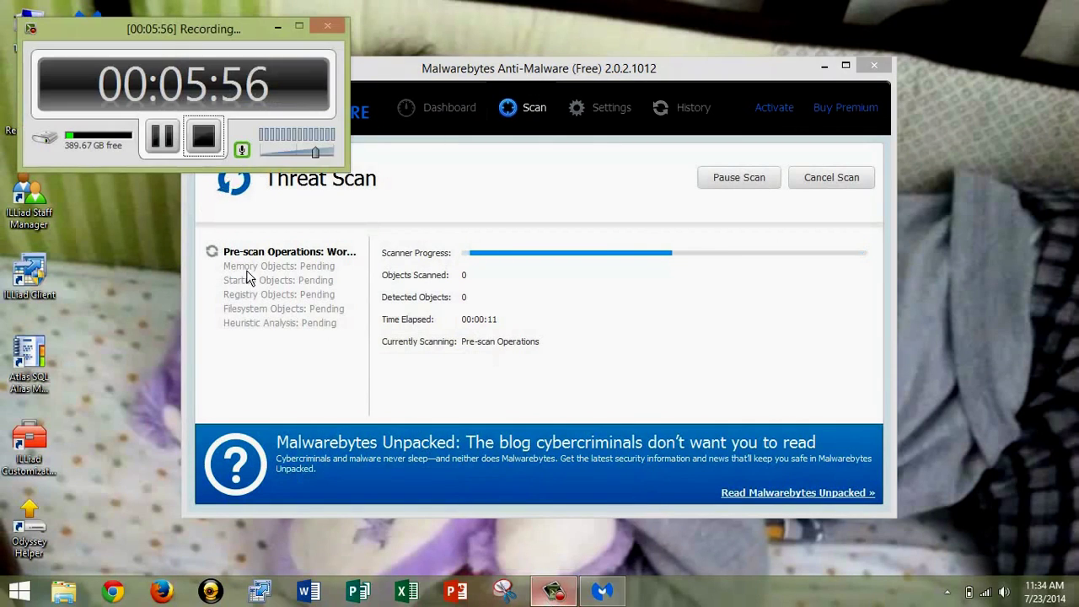
left_click(162, 139)
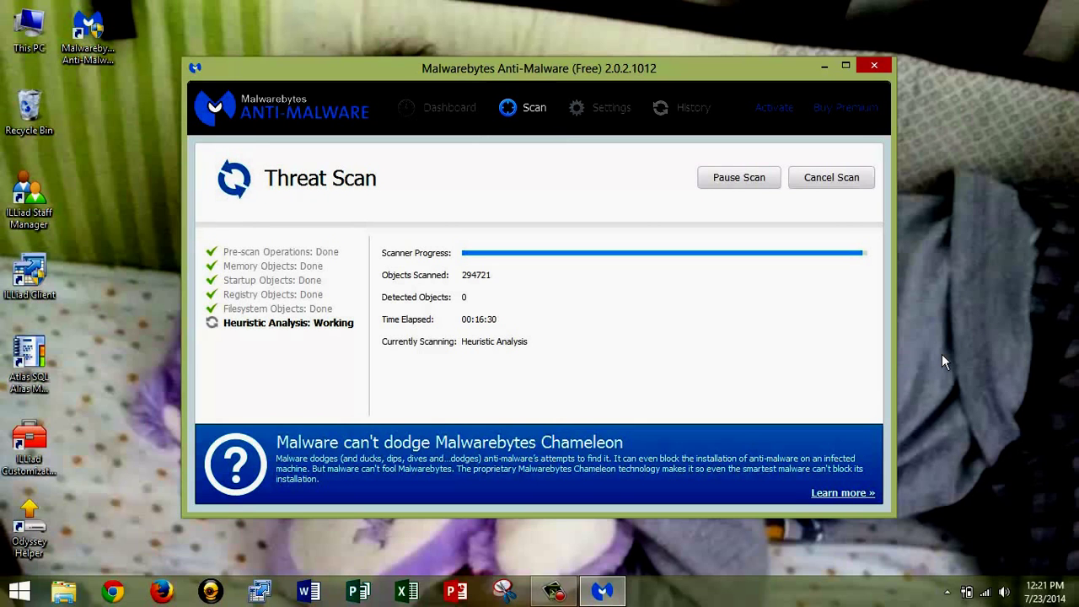
left_click(554, 596)
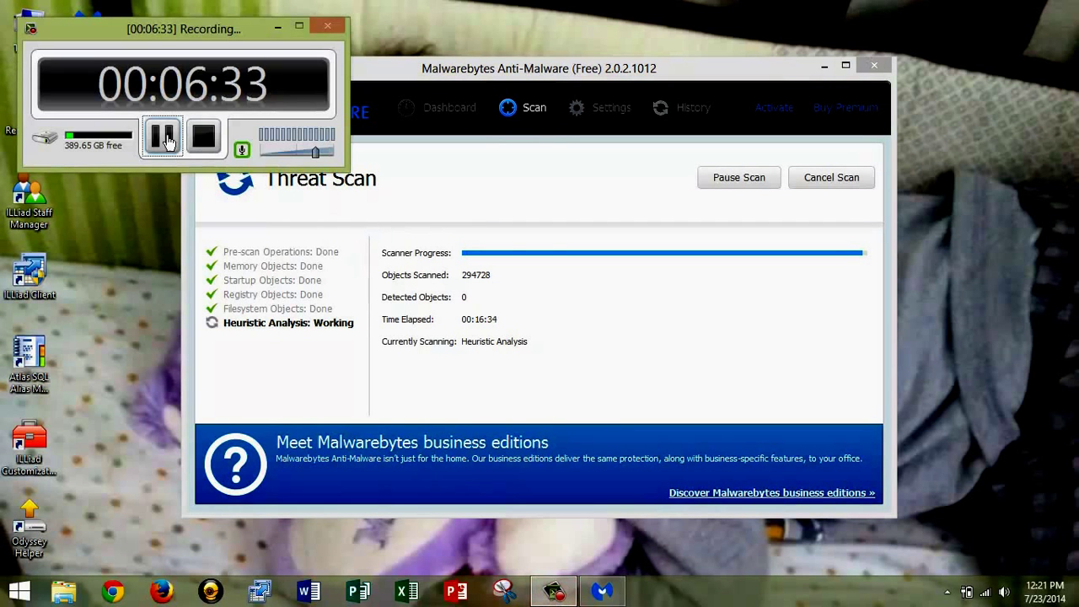
left_click(166, 140)
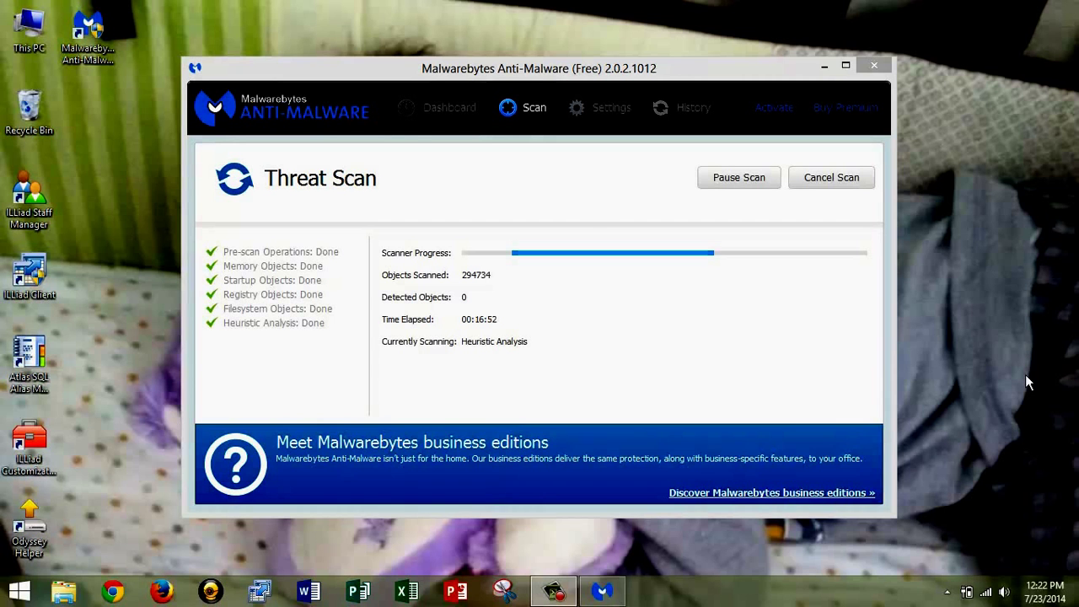
Bring the Malwarebytes window forward to see the finished scan: 294734 objects, 0 infected.
left_click(512, 267)
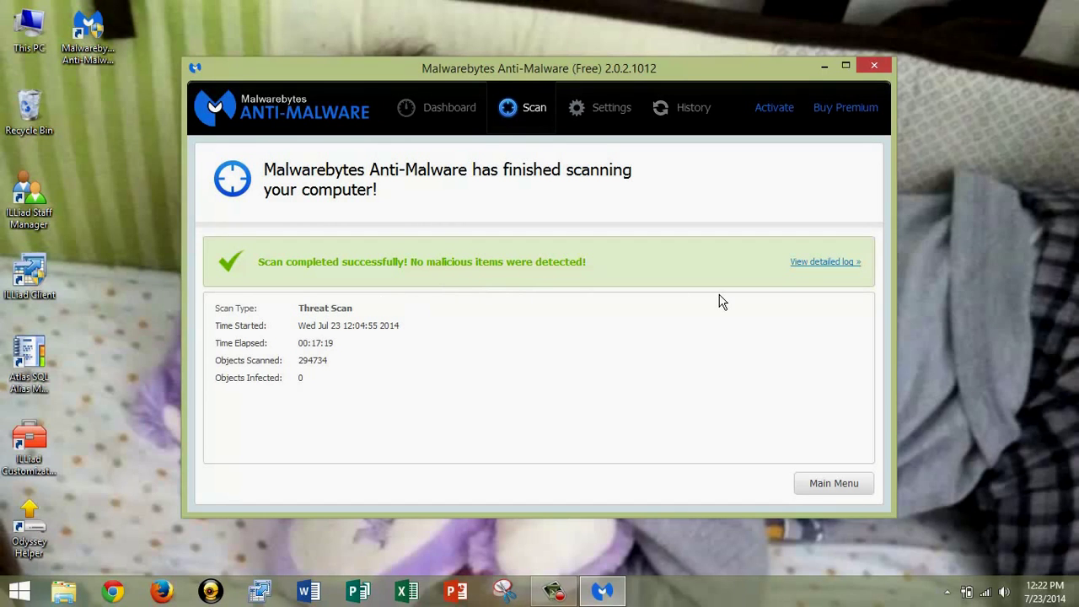
Check the scan's detailed log, close it, and return to the Threat, Custom and Hyper Scan page.
left_click(833, 266)
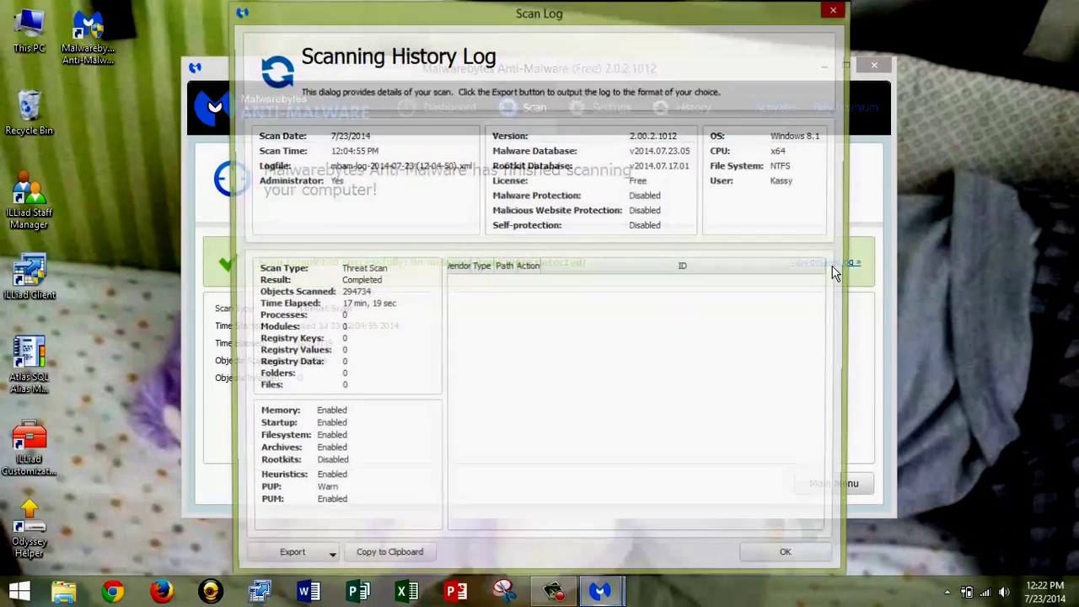
left_click(835, 9)
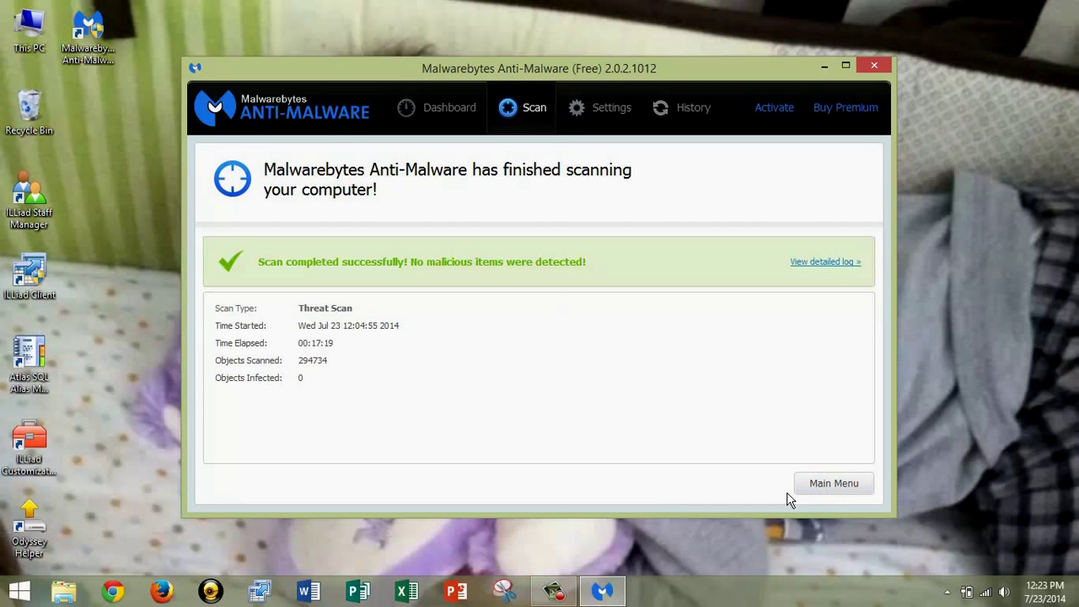
left_click(857, 491)
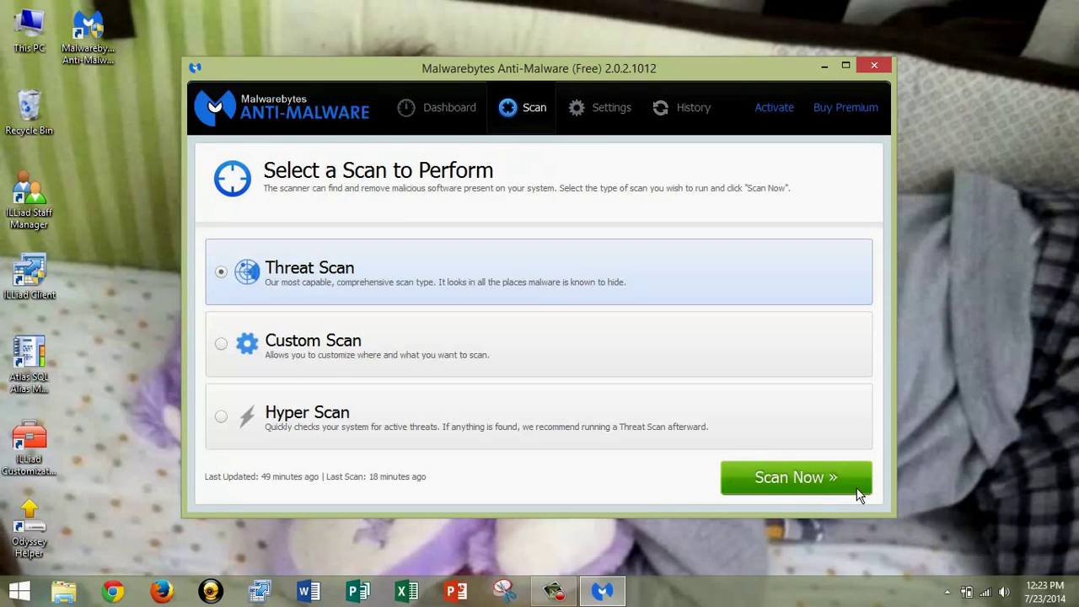
left_click(549, 594)
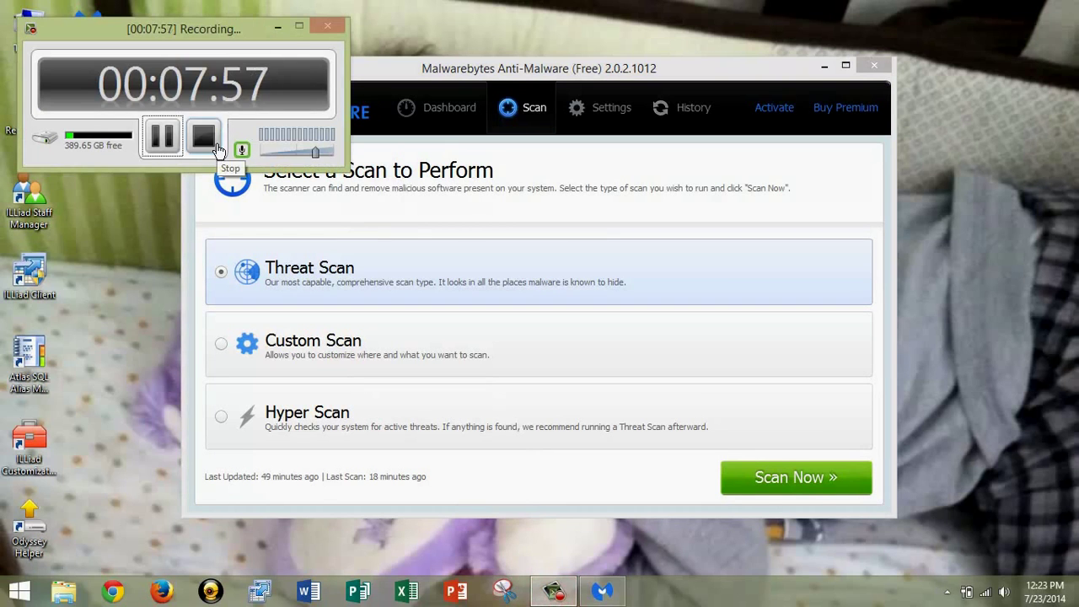